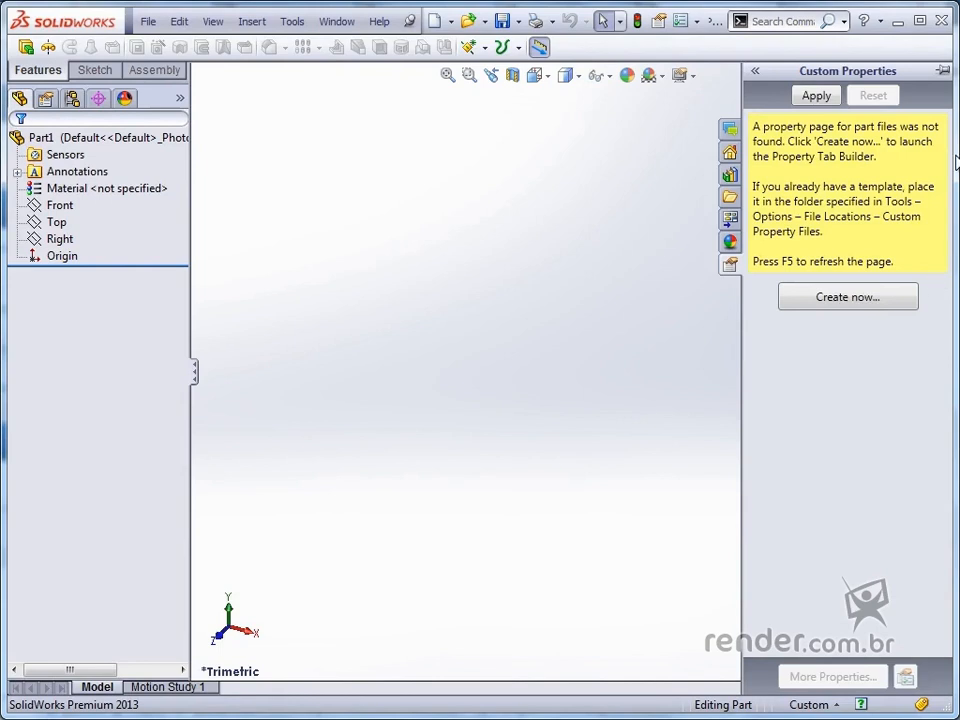
Step: Pin the Custom Properties pane open and view the part's configuration-specific file properties without changing them
click(942, 70)
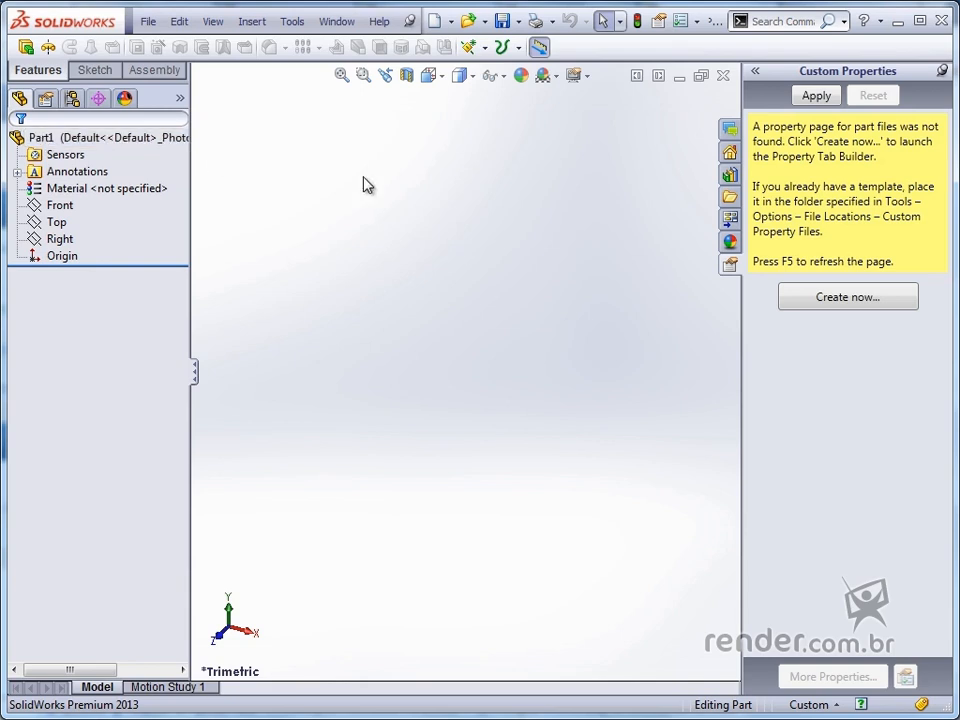
click(148, 21)
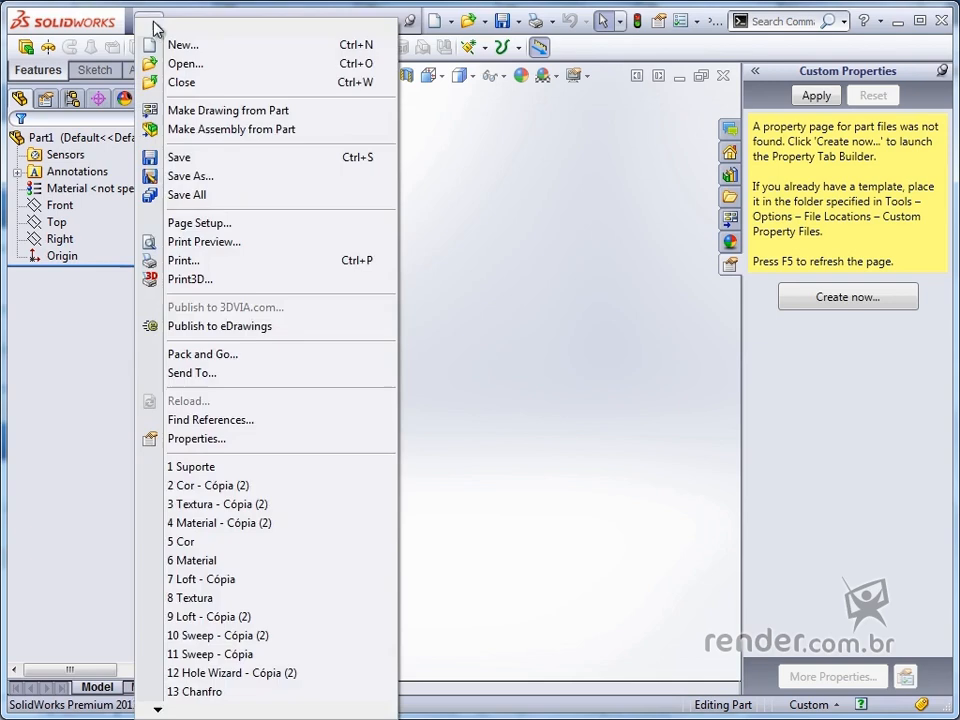
click(222, 440)
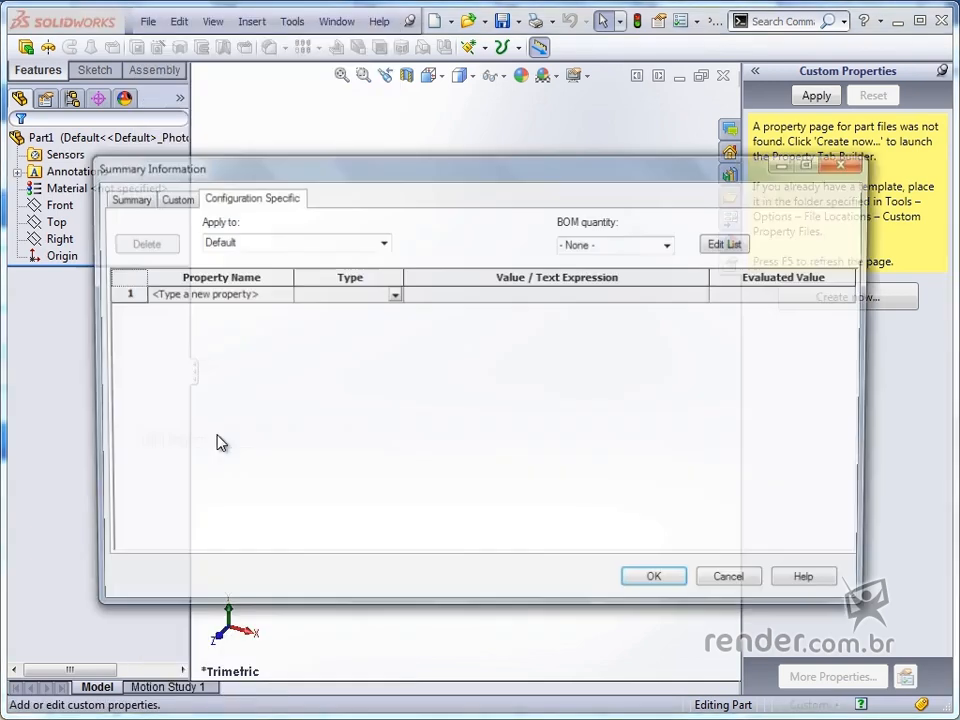
click(737, 587)
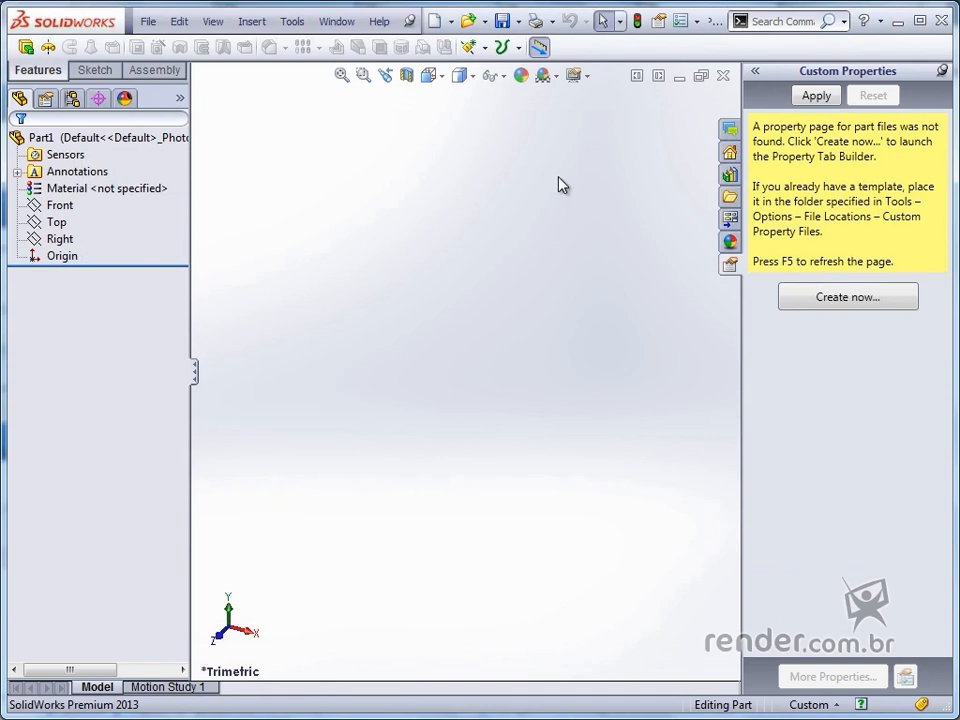
Step: Create a property page in the Property Tab Builder with the message "SolidWorks 2013", keeping its type as Part
click(852, 301)
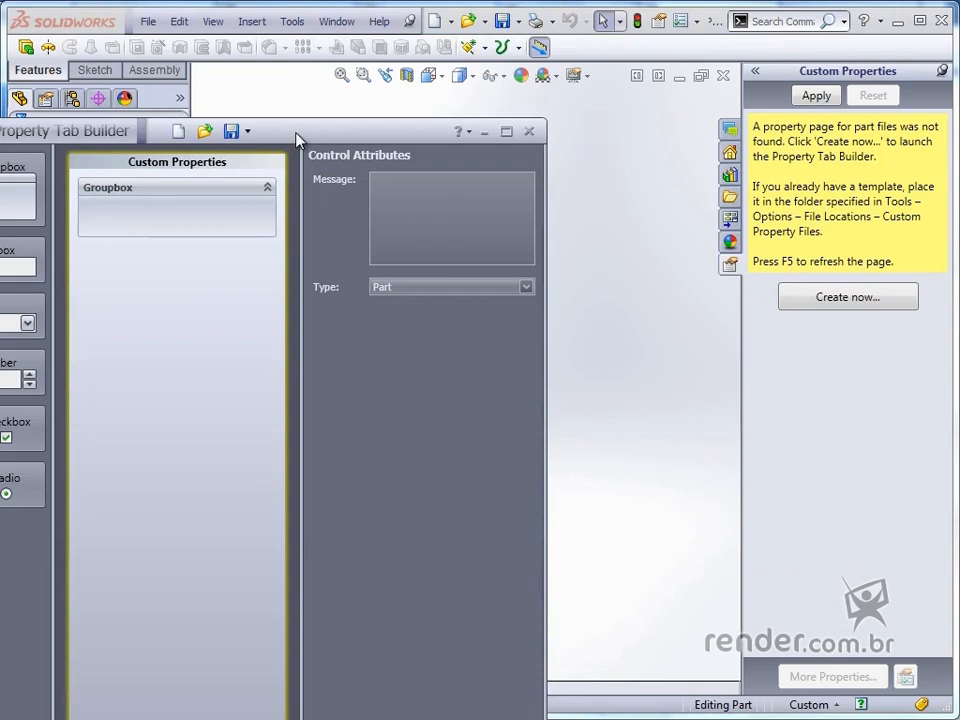
drag(296, 138, 496, 90)
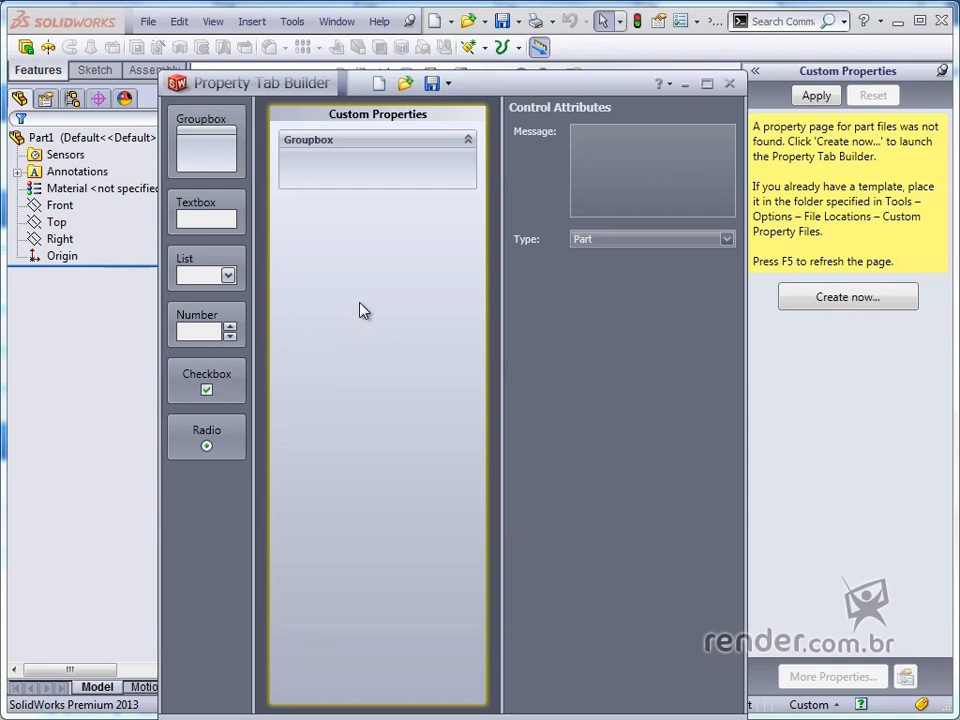
click(602, 144)
text(Sol)
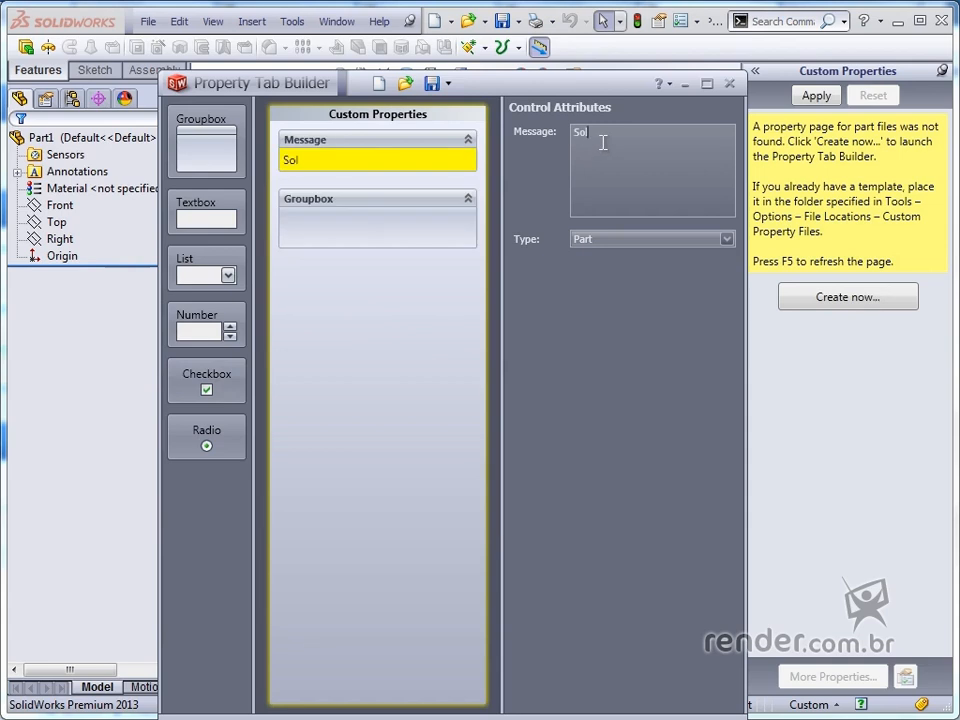
text(idWorks 2013)
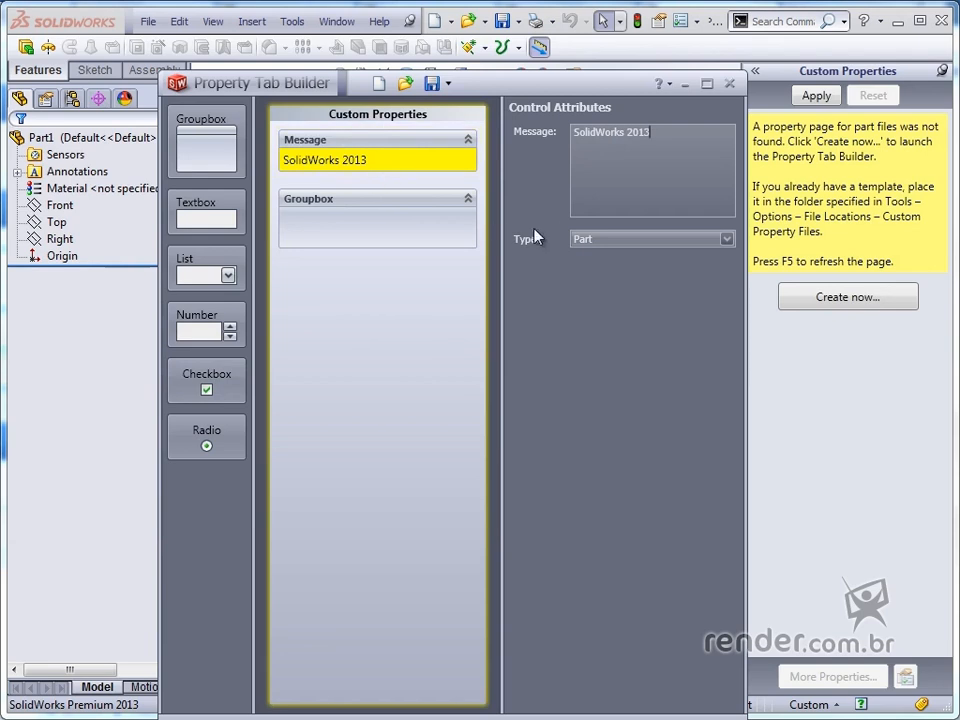
click(603, 241)
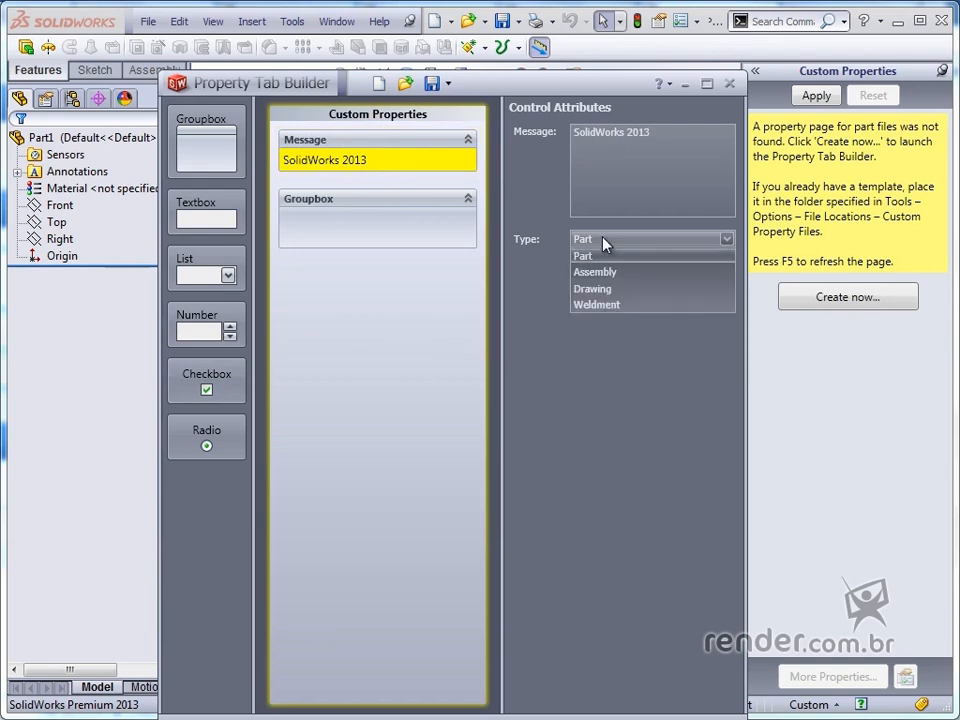
click(603, 241)
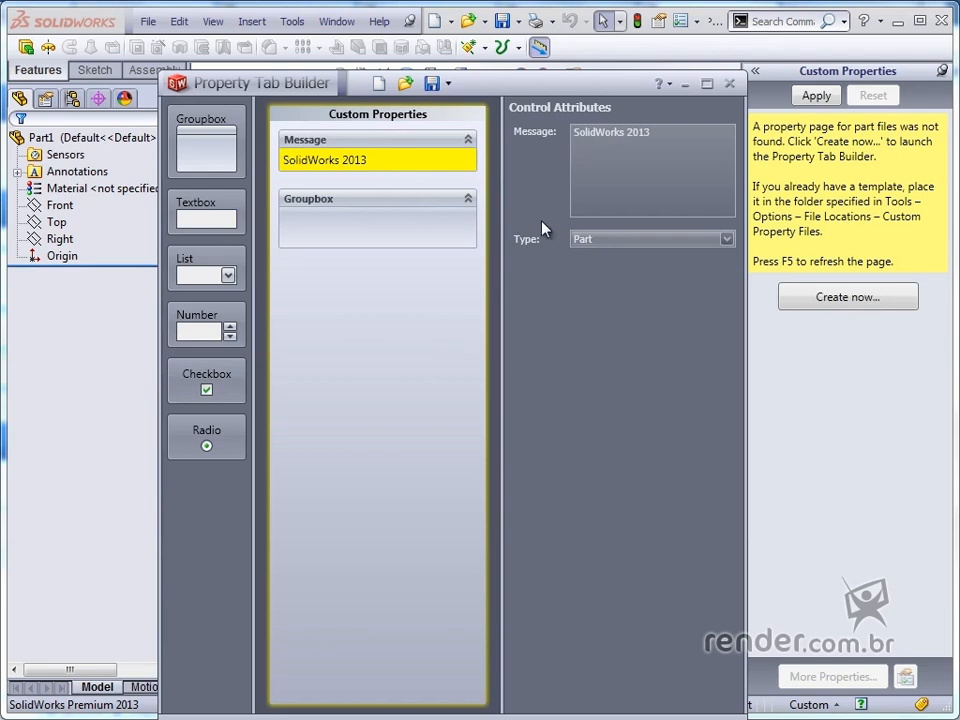
Step: Change the groupbox caption to "Informações da BOM"
click(352, 203)
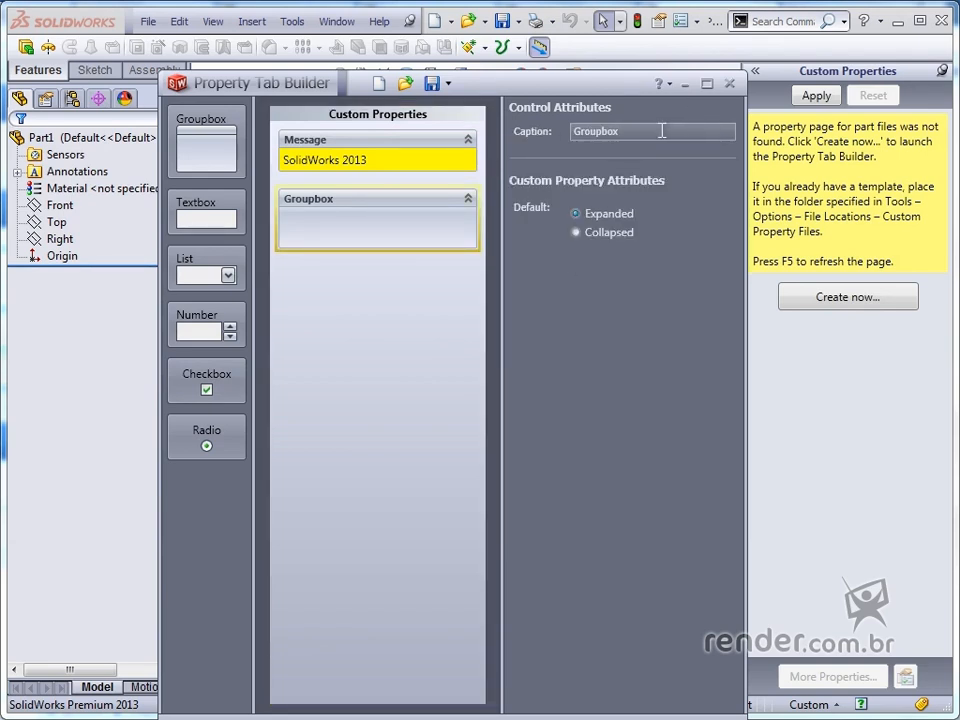
drag(656, 131, 548, 137)
text(Informações da BOM)
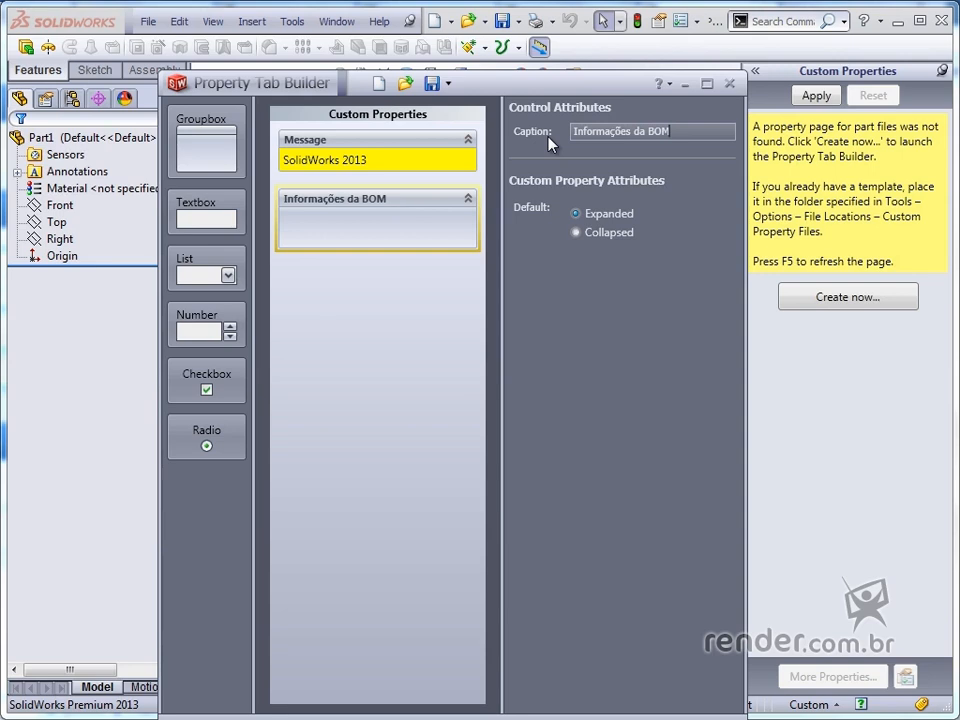
click(377, 311)
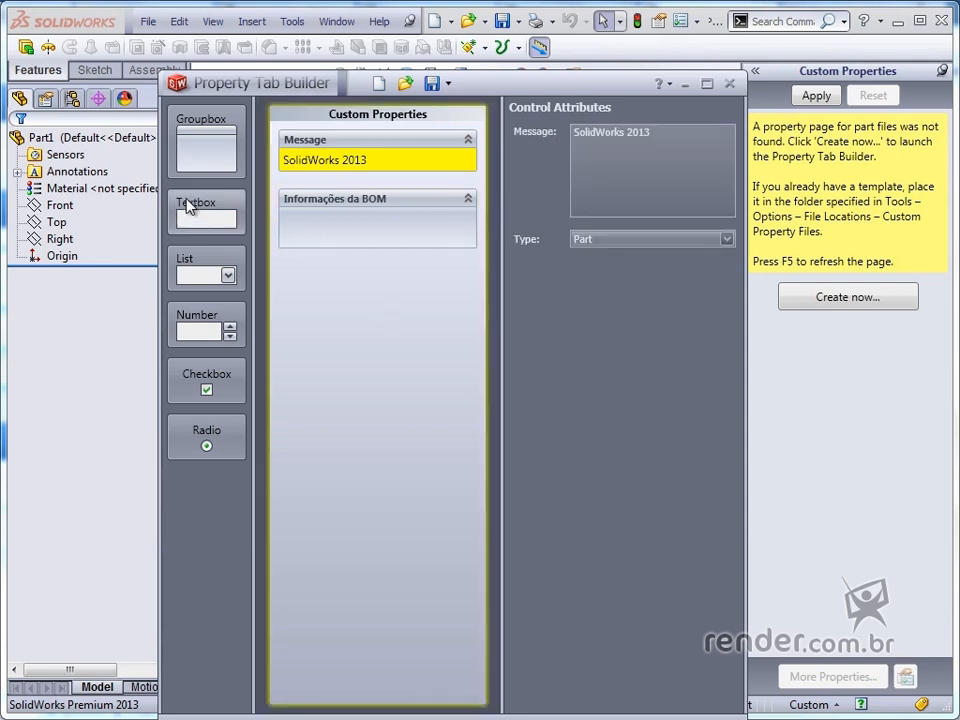
Step: Add a textbox inside the Informações da BOM group and caption it "Descrição"
drag(189, 206, 364, 223)
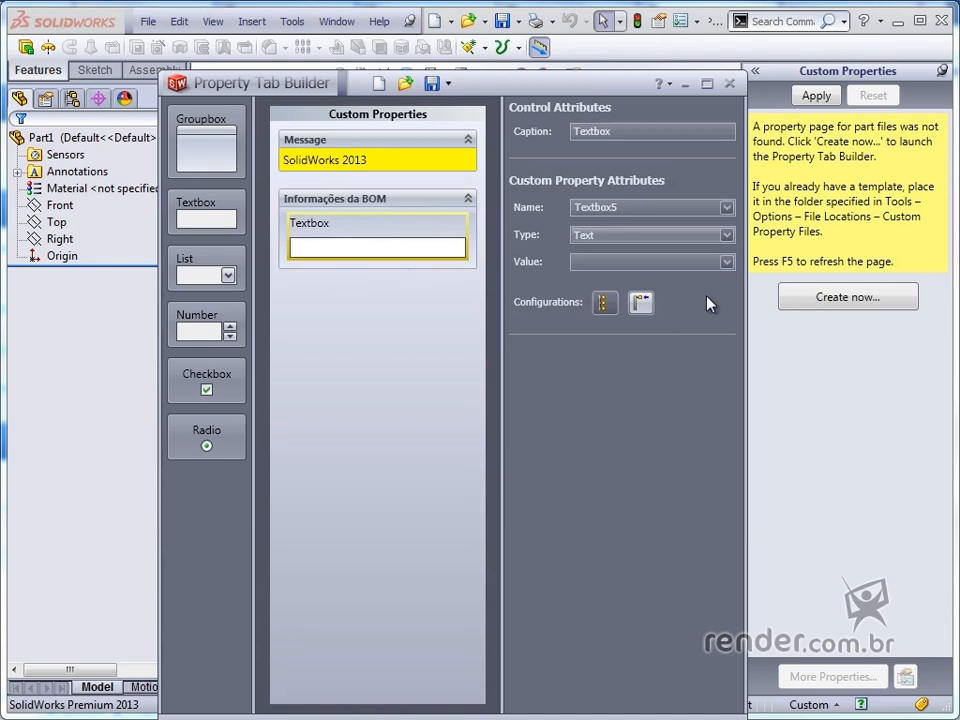
drag(623, 132, 551, 138)
text(Descrição)
Step: Link the textbox to the Descrição property with type Text, leave its value empty, and make it configuration-specific
click(732, 207)
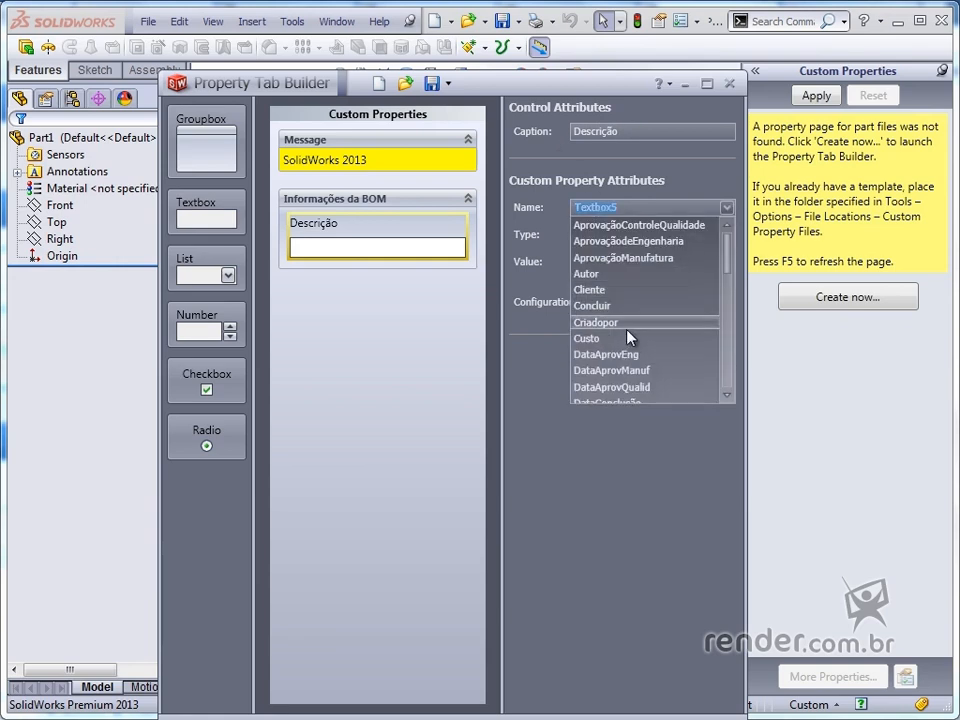
scroll(609, 340, down, 3)
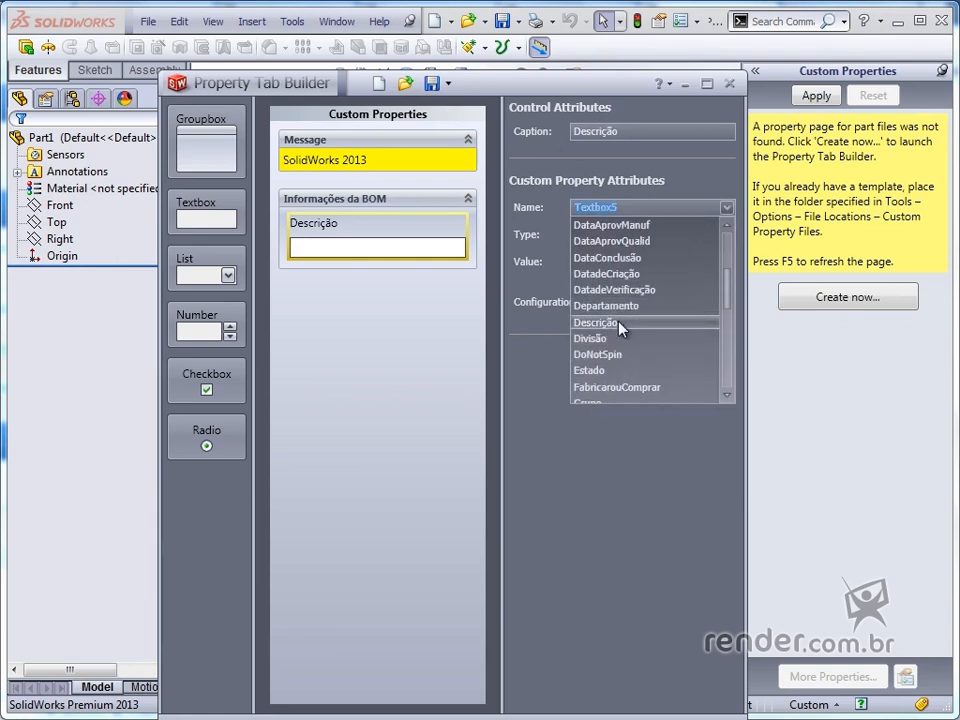
click(621, 324)
click(720, 233)
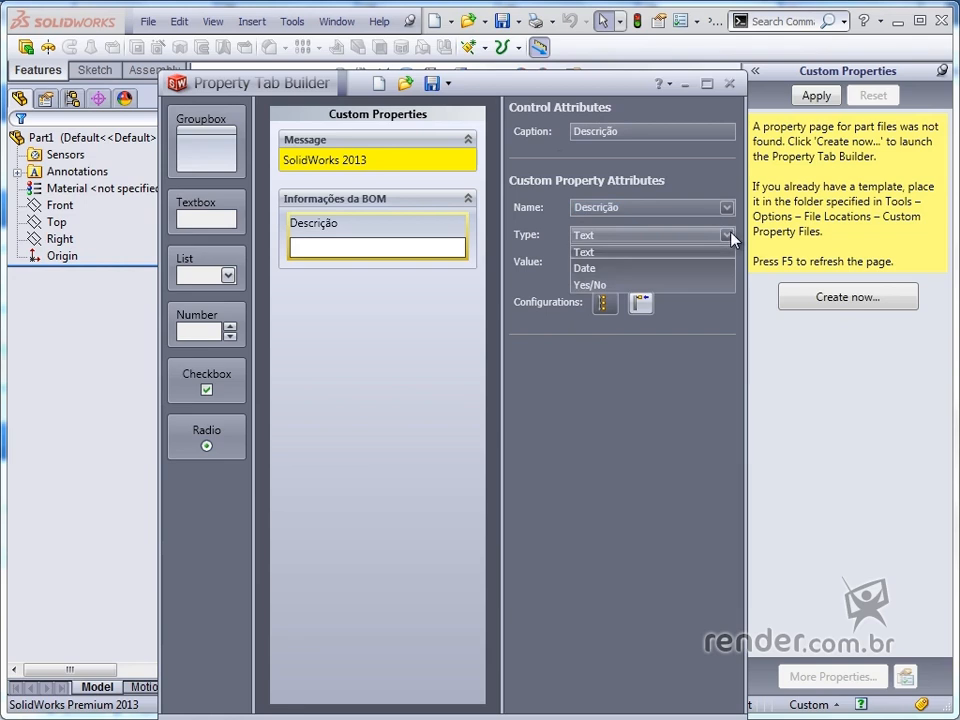
click(600, 249)
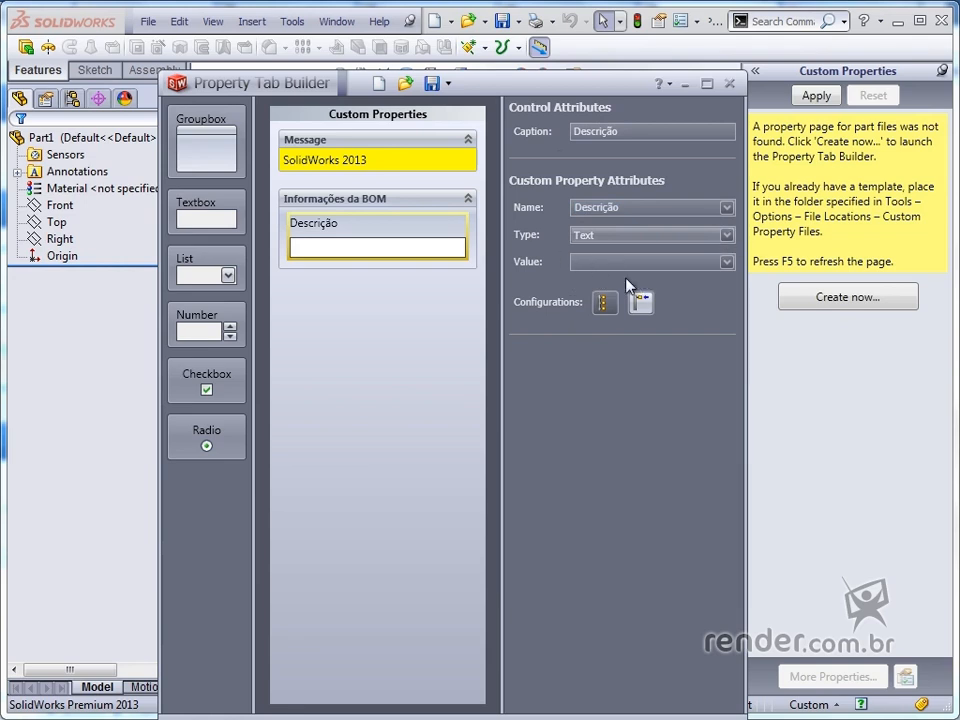
click(726, 262)
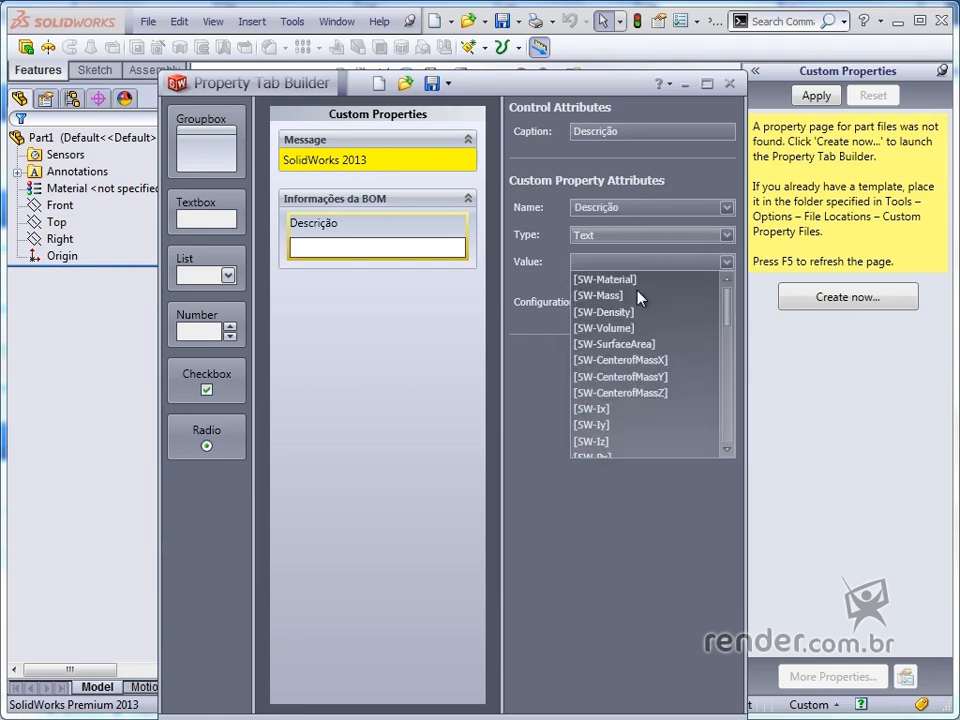
click(627, 486)
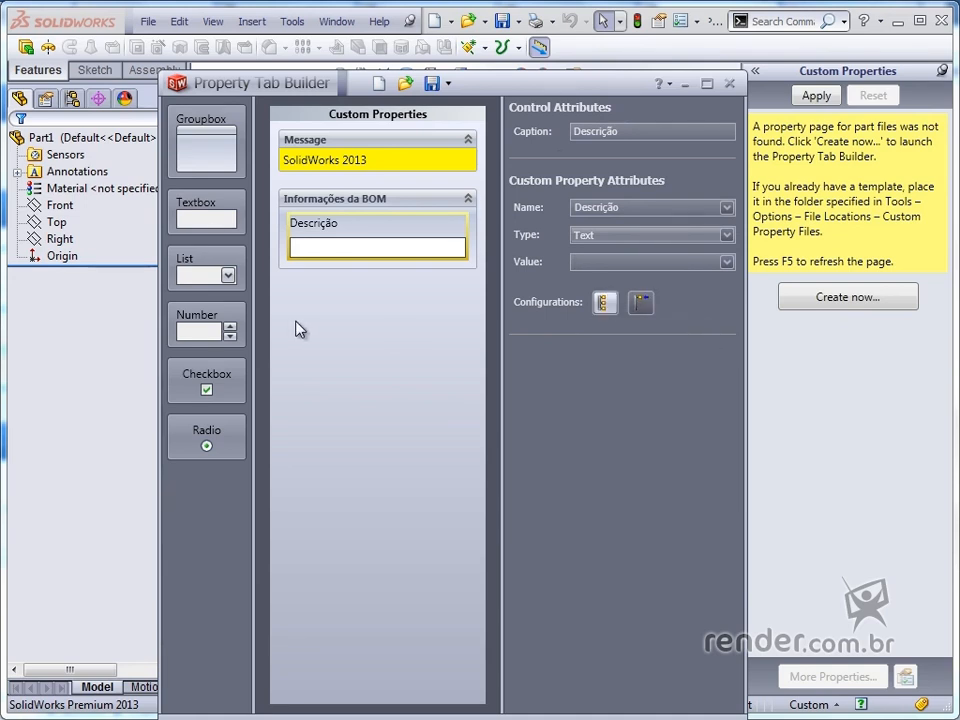
Step: Add a list below the Descrição textbox, caption it "Material", and link it to the Material property
drag(203, 263, 349, 313)
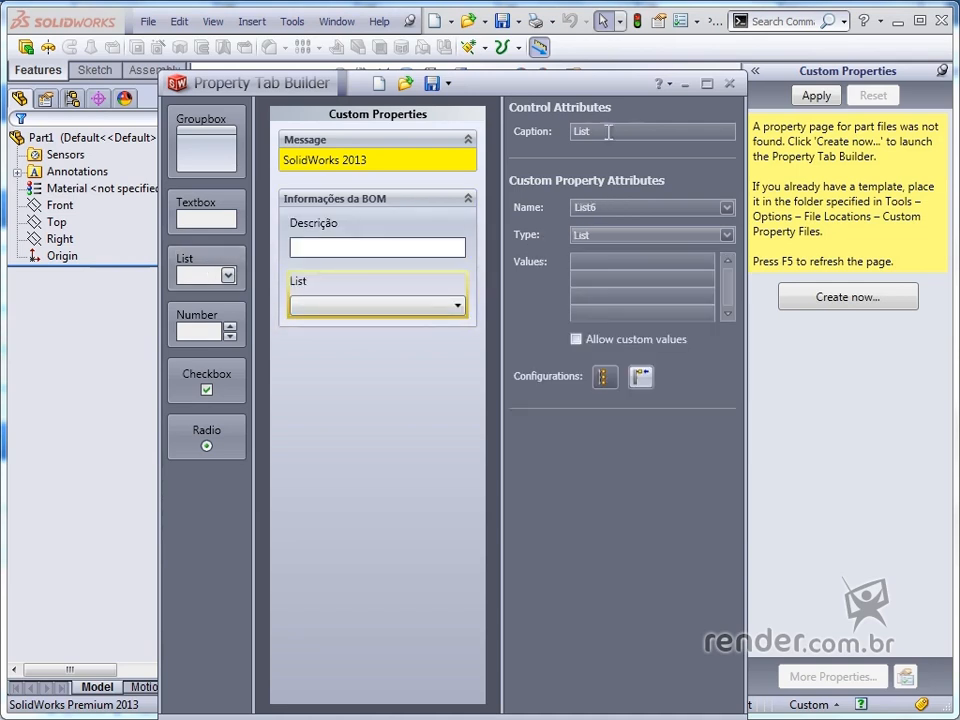
drag(608, 132, 531, 137)
text(Material)
click(727, 207)
scroll(624, 289, down, 7)
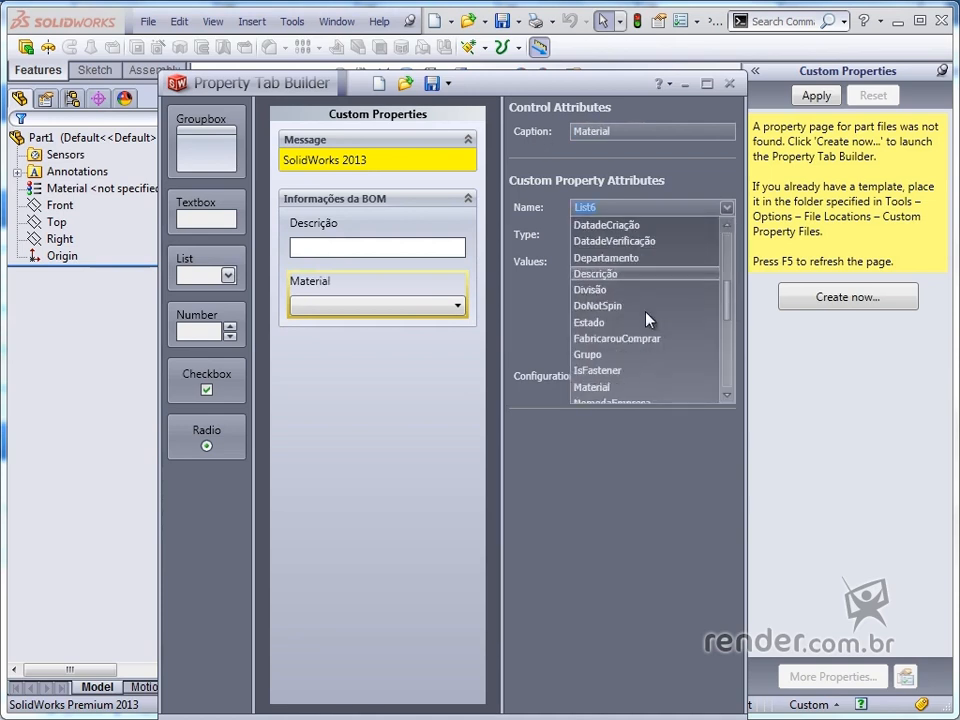
click(624, 289)
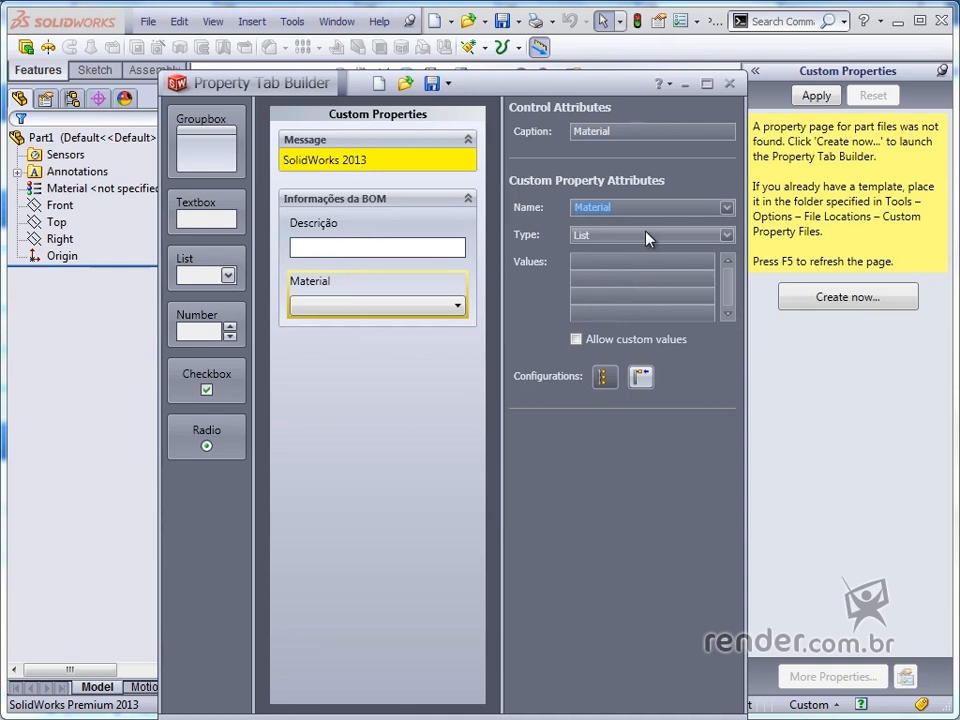
Step: Enter Aço, Alumínio, Cobre and Zinco as the Material list's values and make the property configuration-specific
click(636, 260)
text(Aco)
click(592, 280)
text(Alumínio)
key(Return)
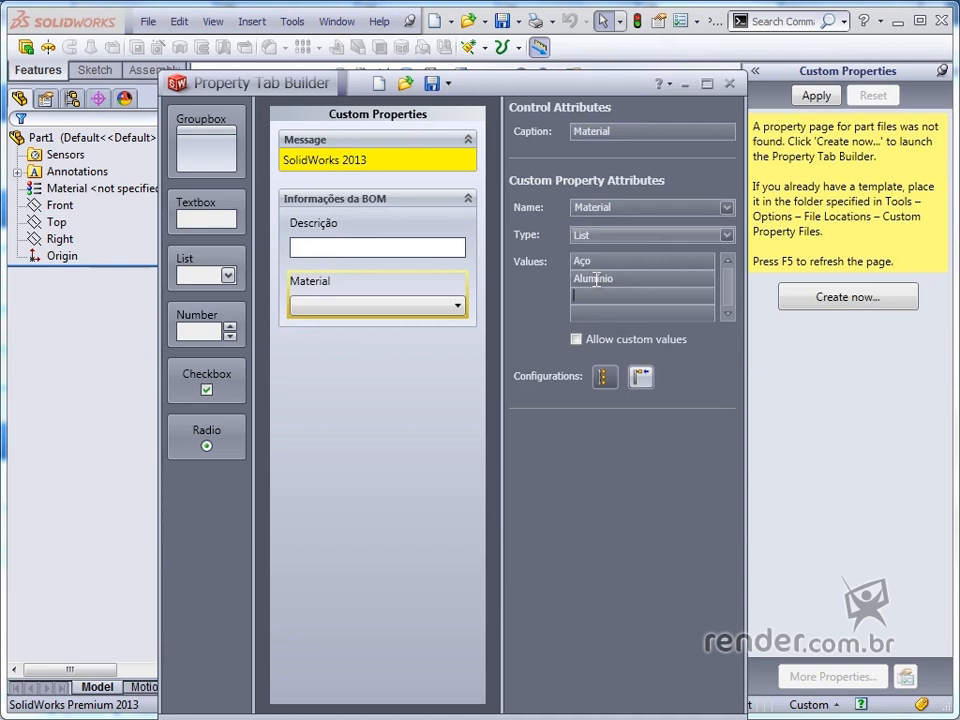
text(Cobre)
key(Return)
text(Zinco)
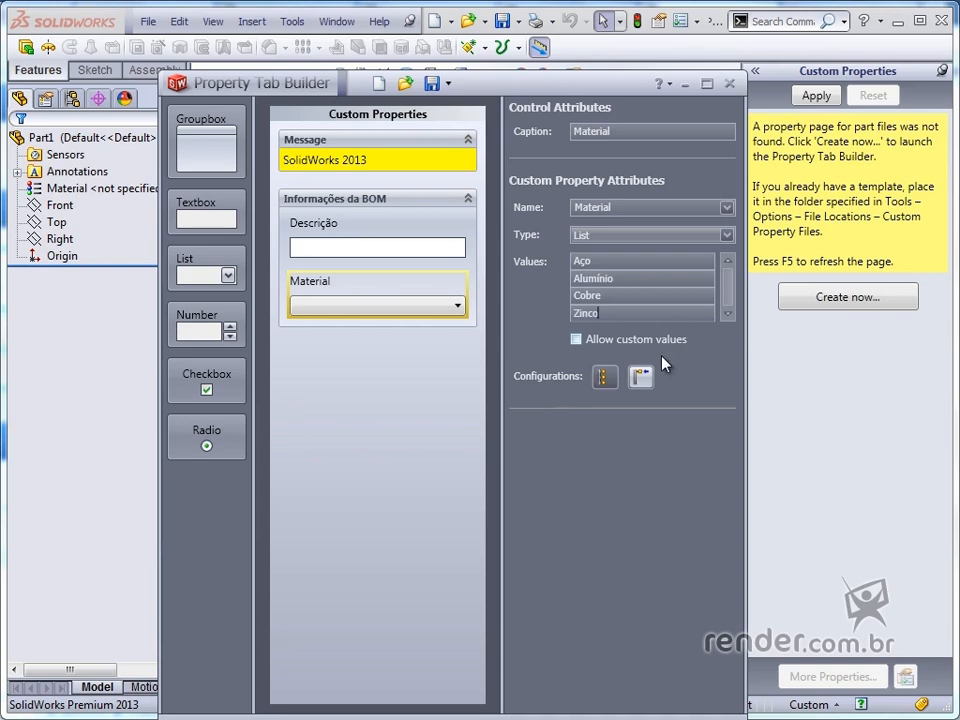
click(605, 378)
Step: Save the part properties template as "propriedades personalizadas" in the portuguese-brazilian folder and close the Property Tab Builder
click(433, 86)
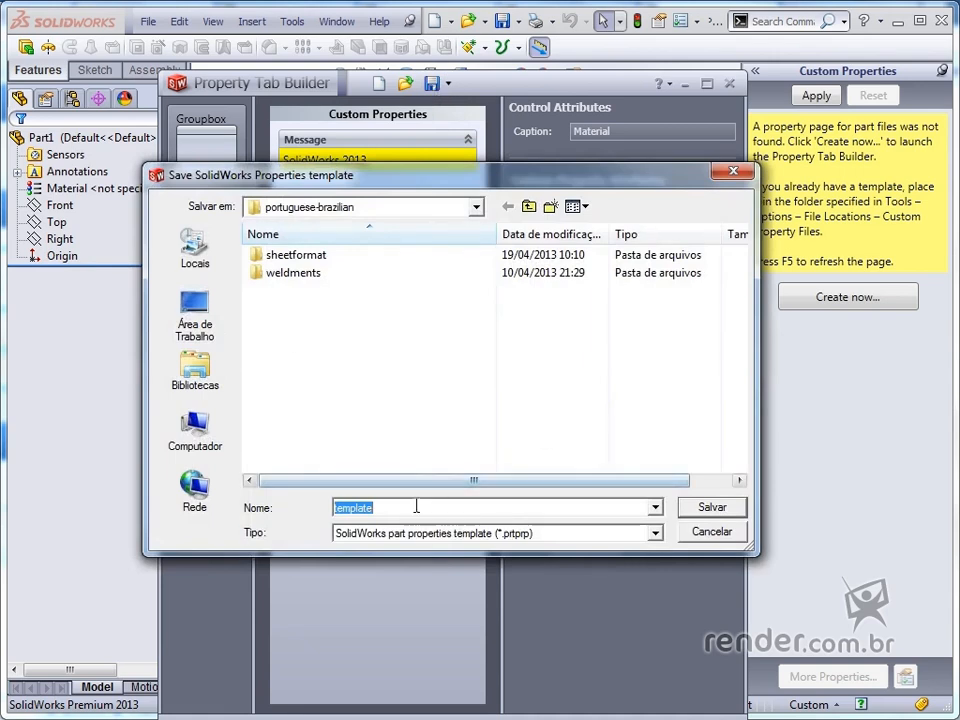
text(propriedades personalizadas)
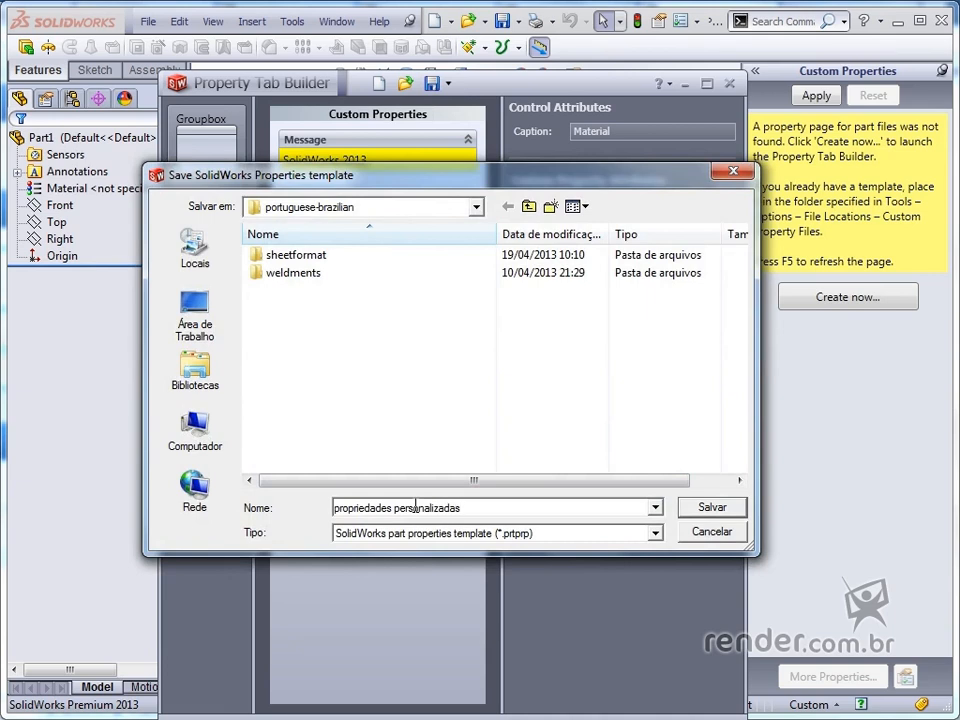
click(710, 507)
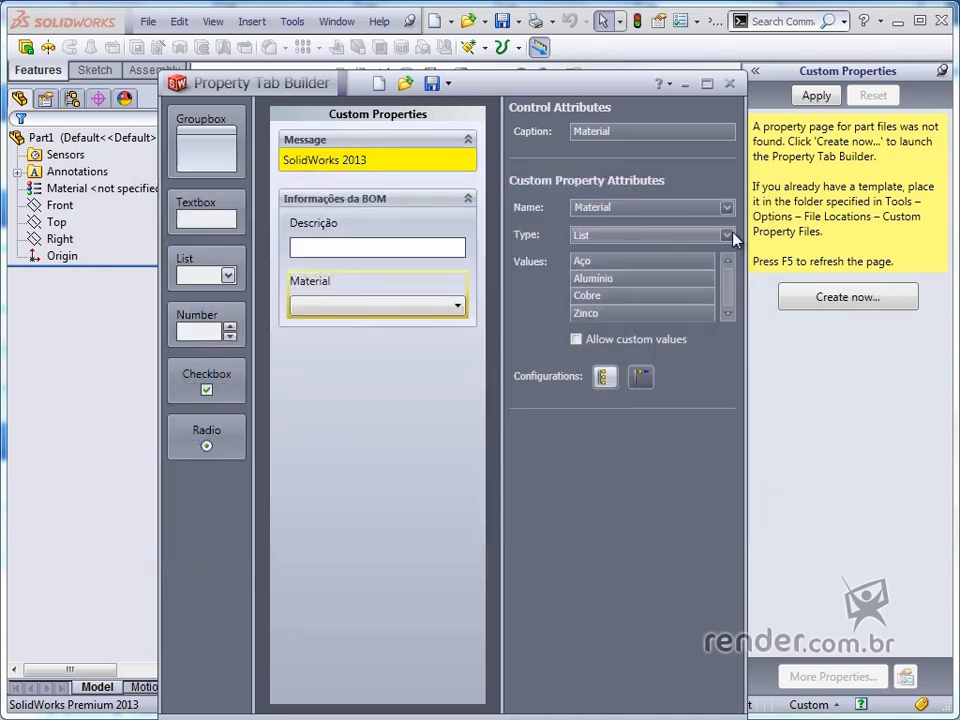
click(729, 84)
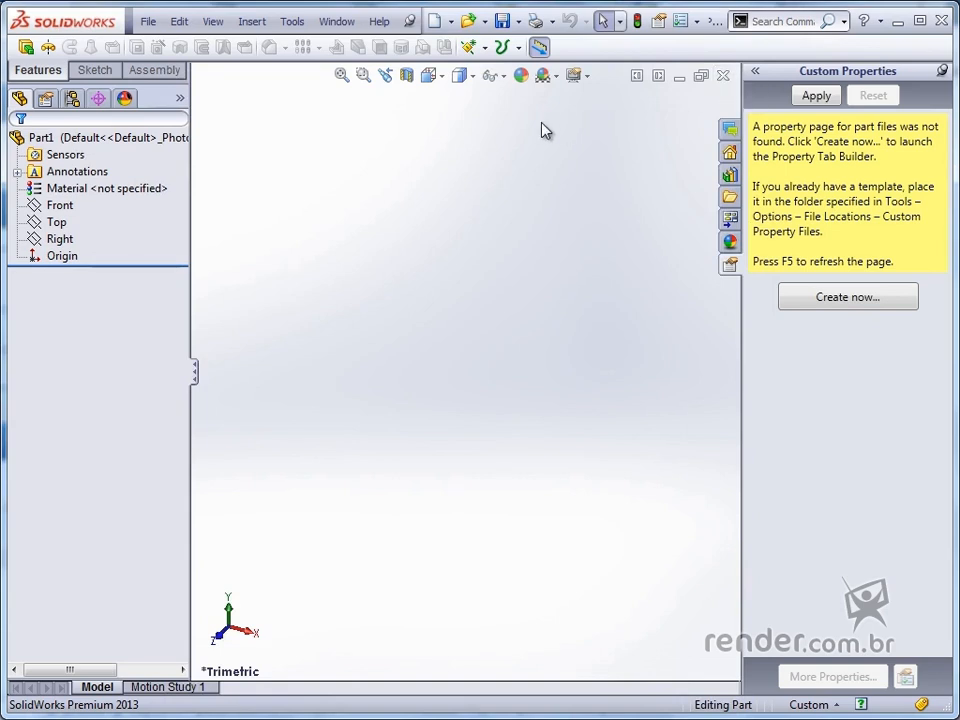
Step: Check which folder is set for Custom Property Files in the system's file locations, leaving the options unchanged
click(291, 21)
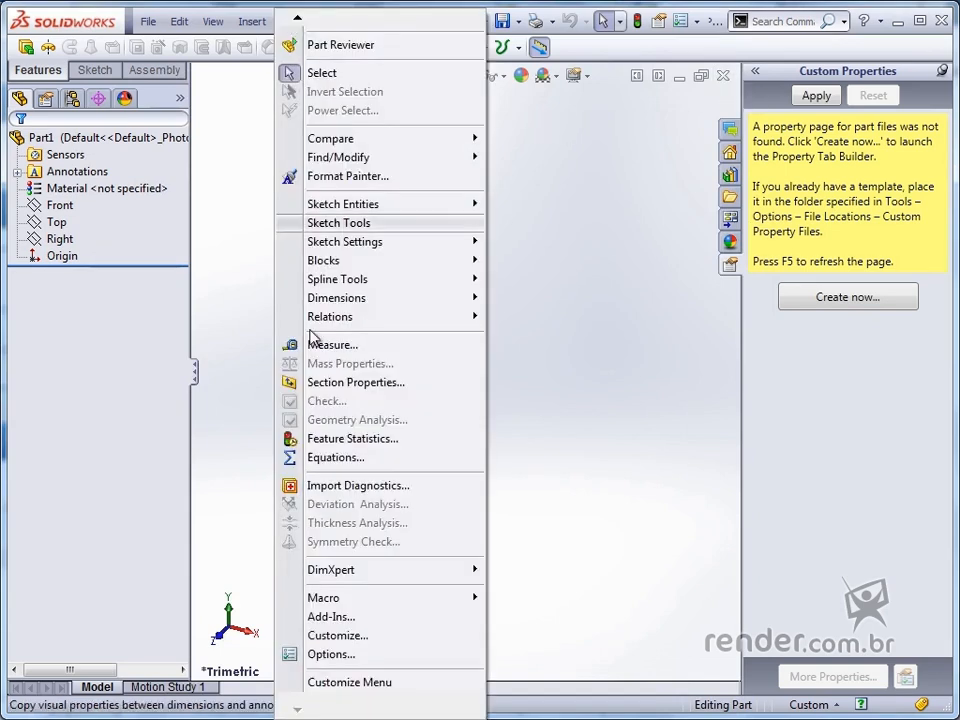
click(310, 654)
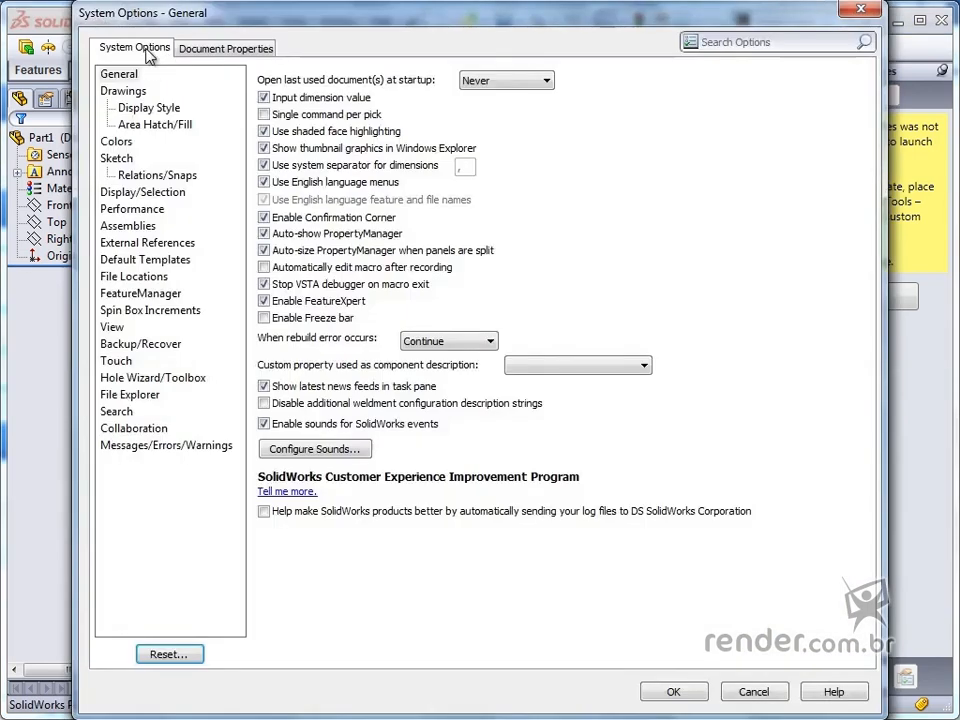
click(133, 276)
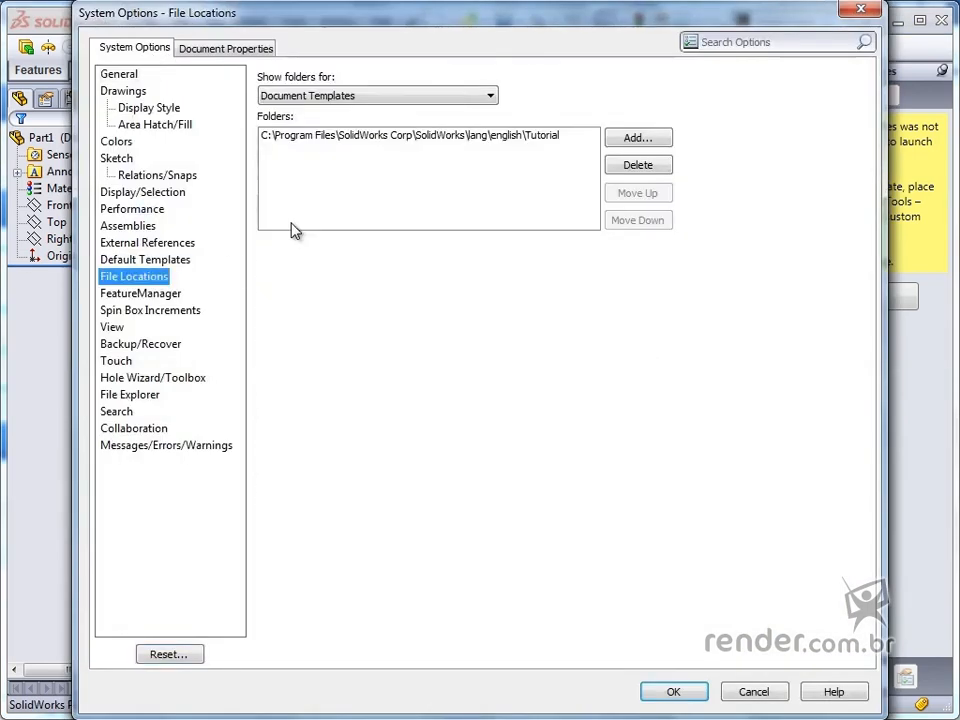
click(424, 98)
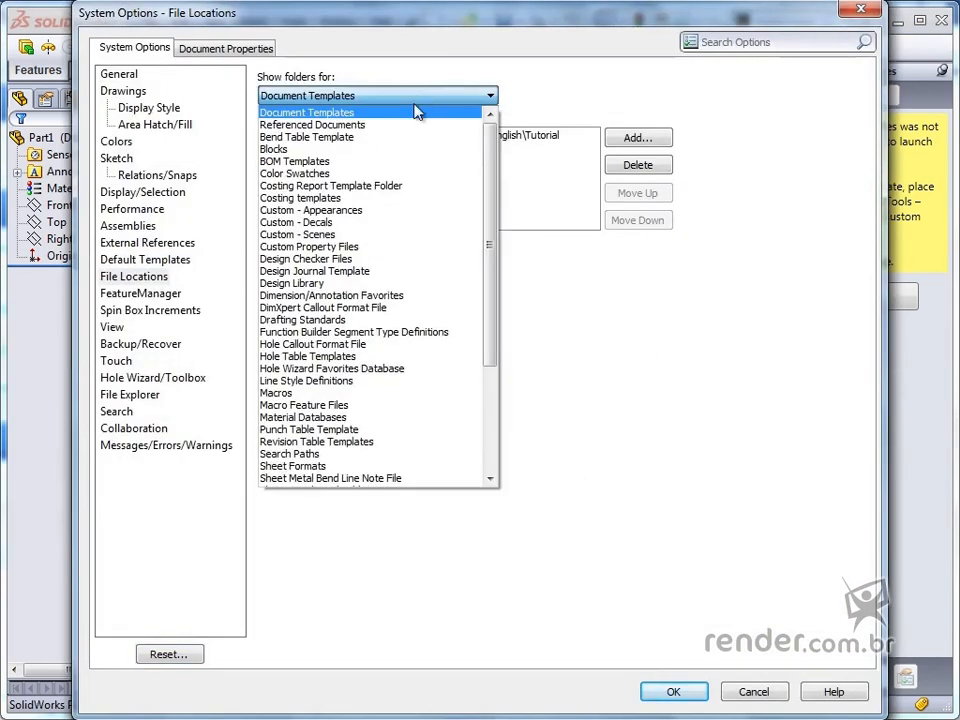
click(348, 247)
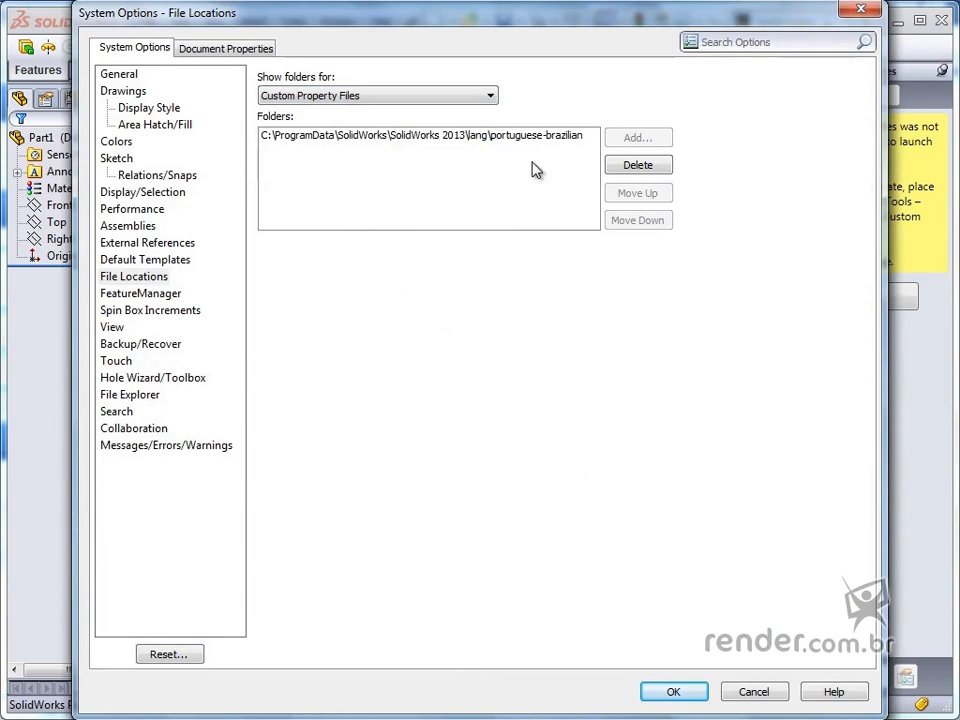
click(744, 690)
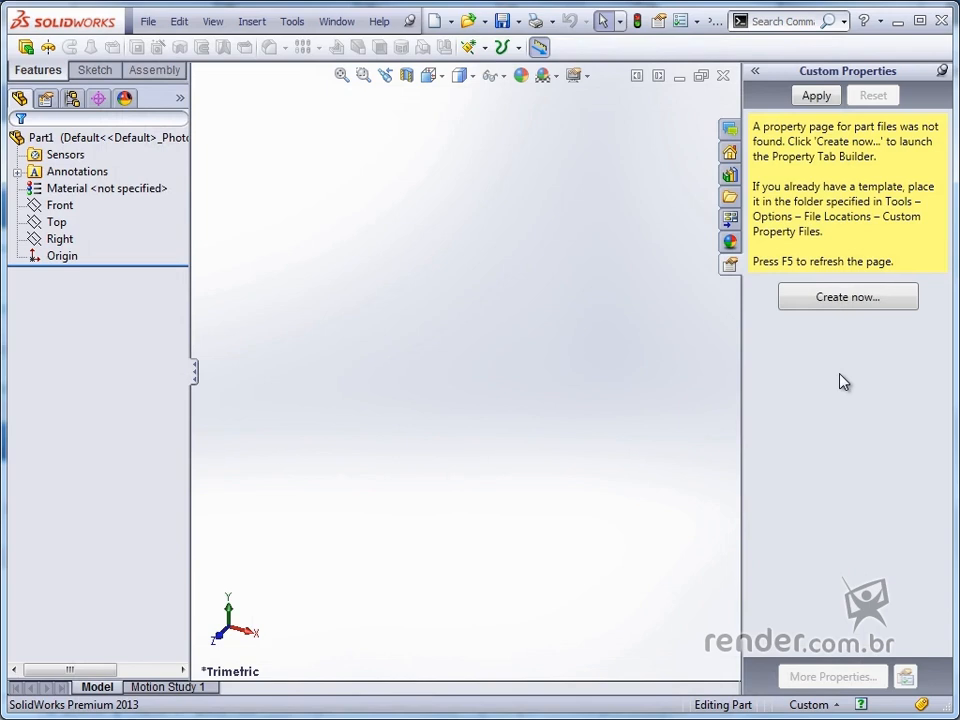
Step: Refresh the Custom Properties pane to load the part template and open the Suporte part file from the A10 folder
key(F5)
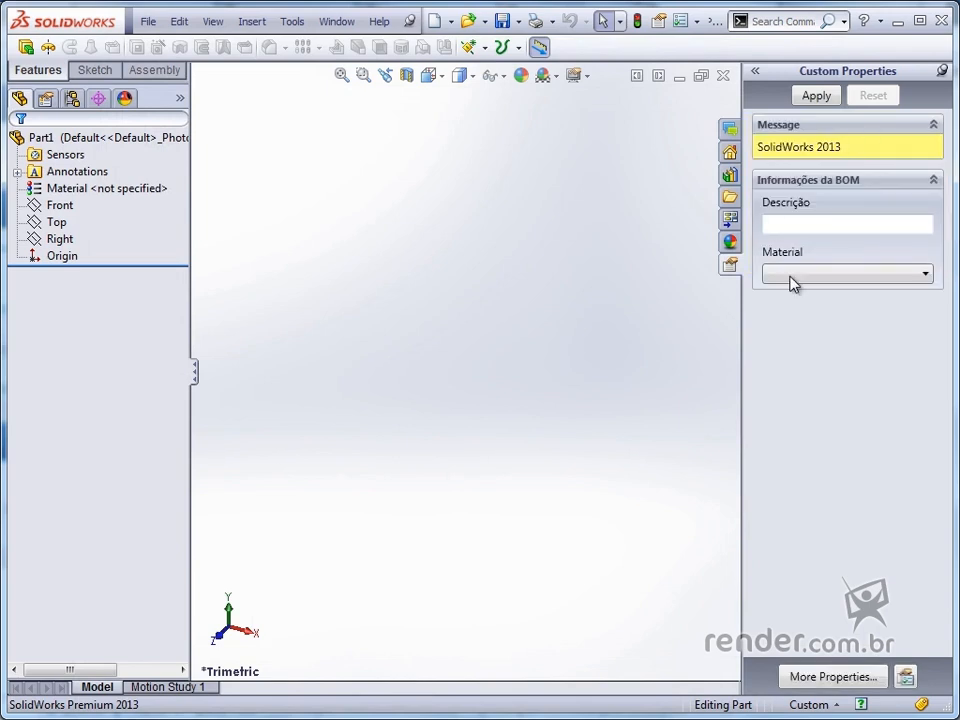
click(467, 20)
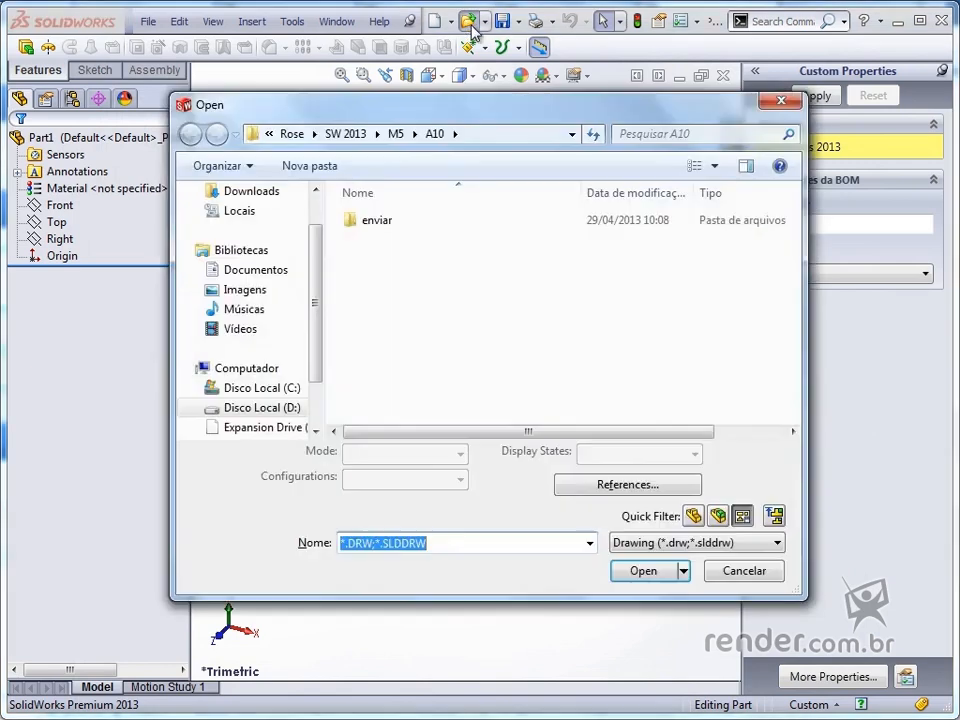
click(650, 542)
click(660, 117)
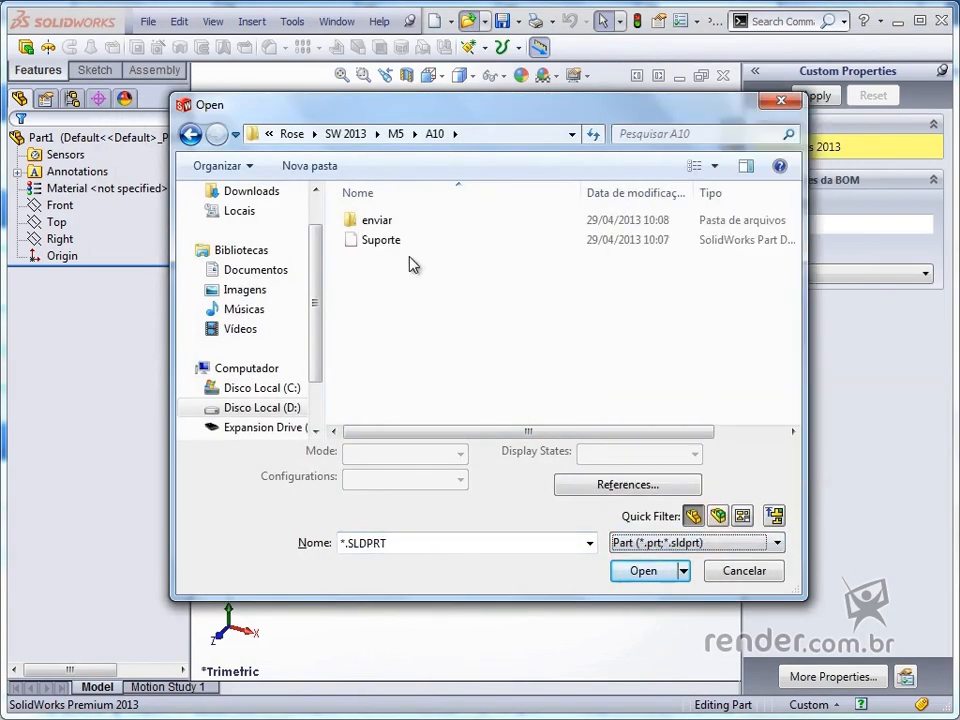
click(381, 240)
click(632, 572)
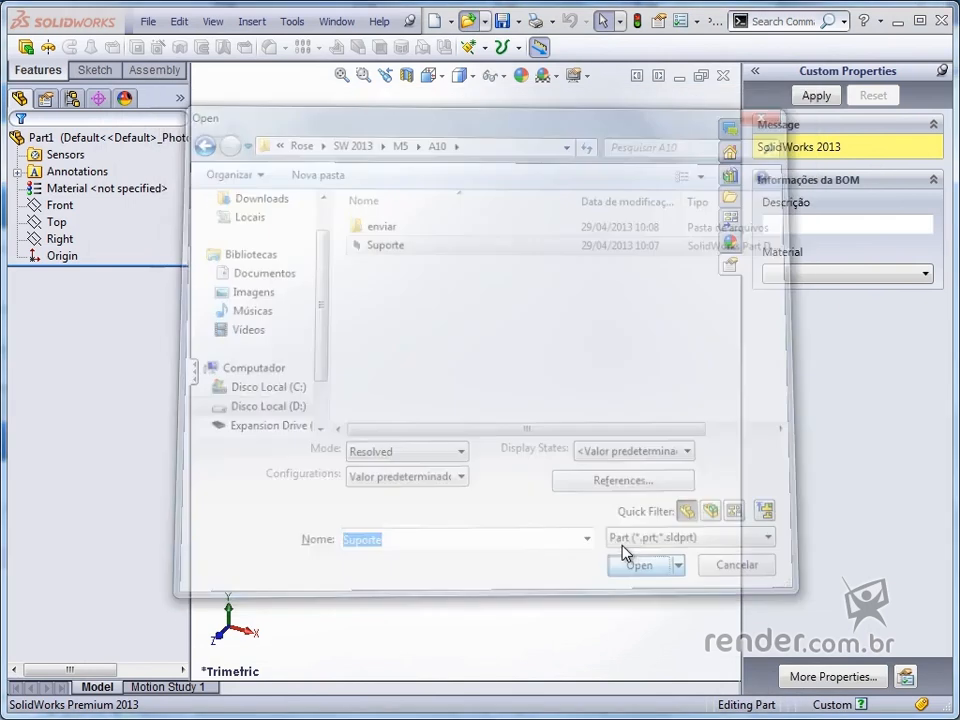
Step: Using the propriedades personalizadas.prtprp template, apply Descrição "Suporte" and Material "Aço" to the part's custom properties and save the part
click(800, 250)
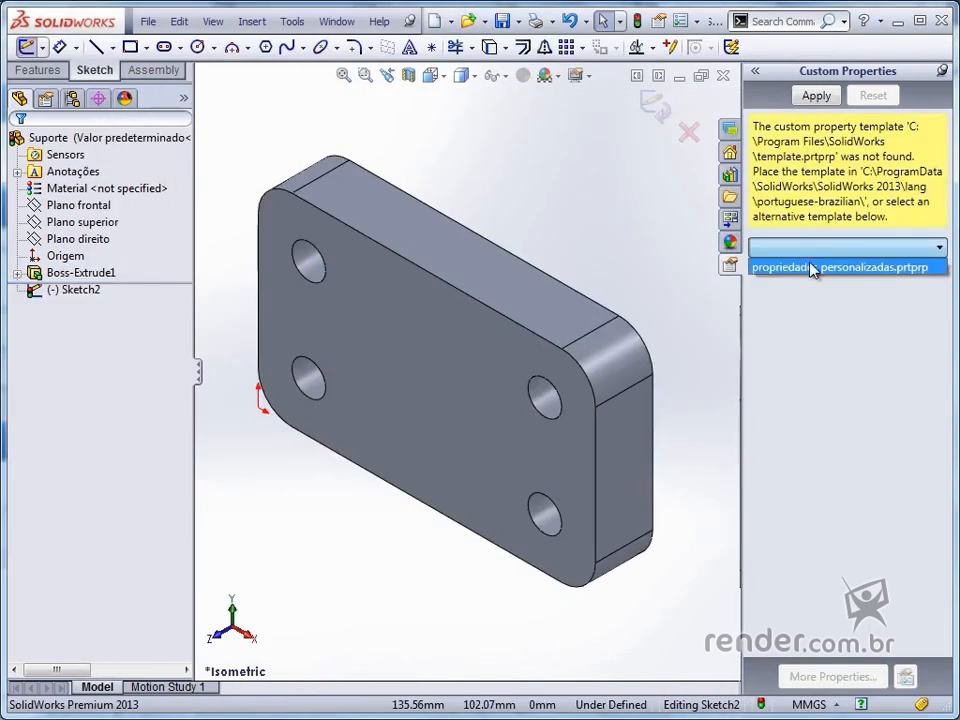
click(800, 268)
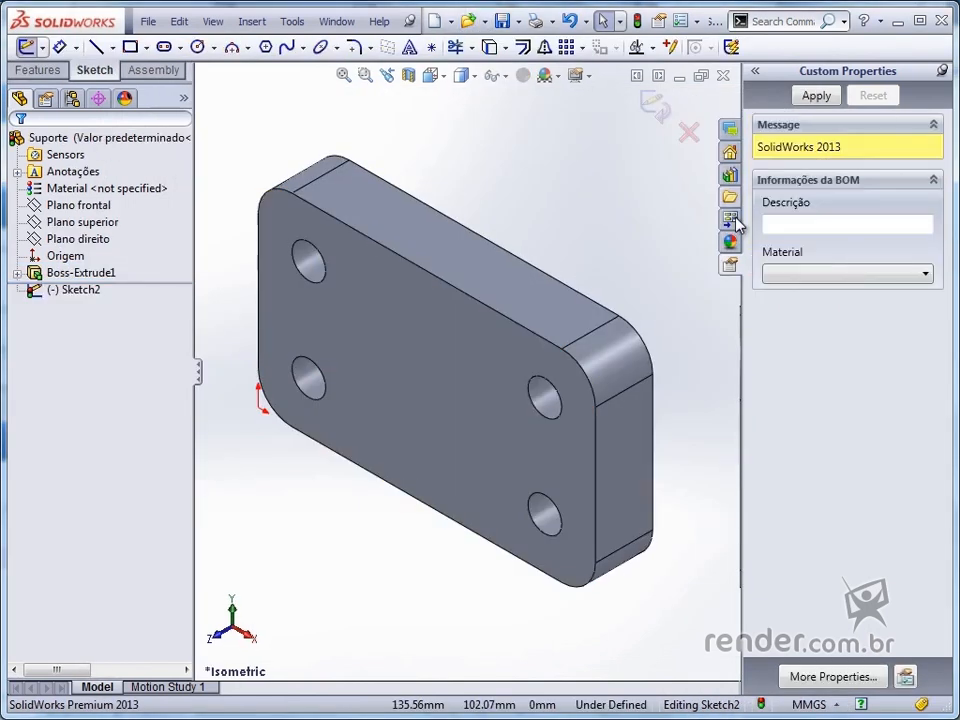
click(828, 223)
text(Suporte)
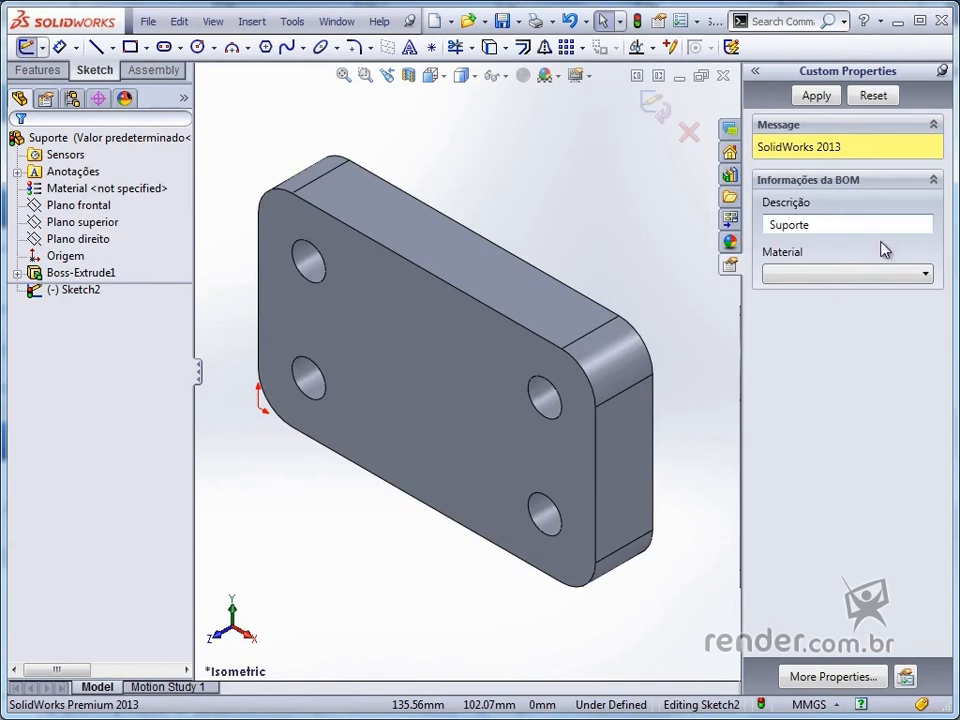
click(880, 273)
click(850, 282)
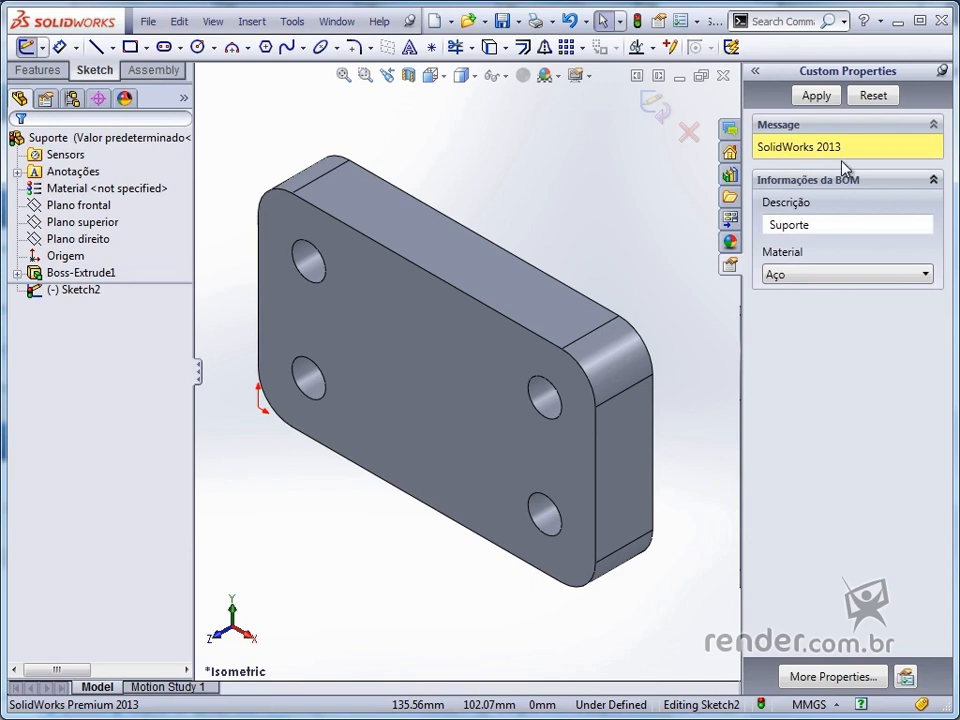
click(816, 97)
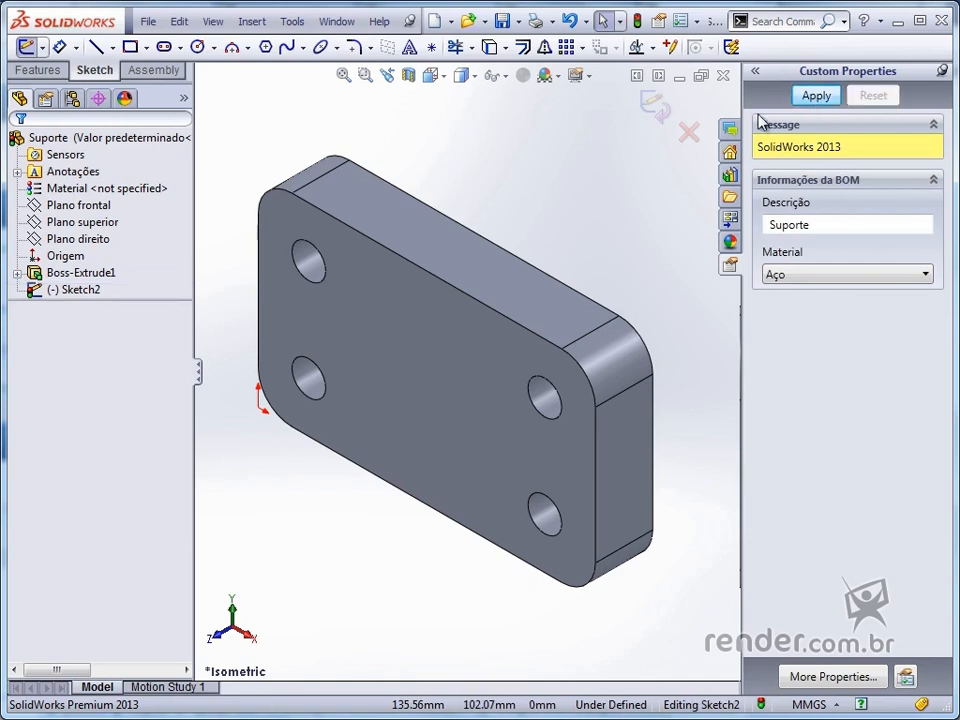
click(502, 24)
Step: Check the part's configuration-specific and custom properties in its Summary Information, leaving them unchanged
click(153, 28)
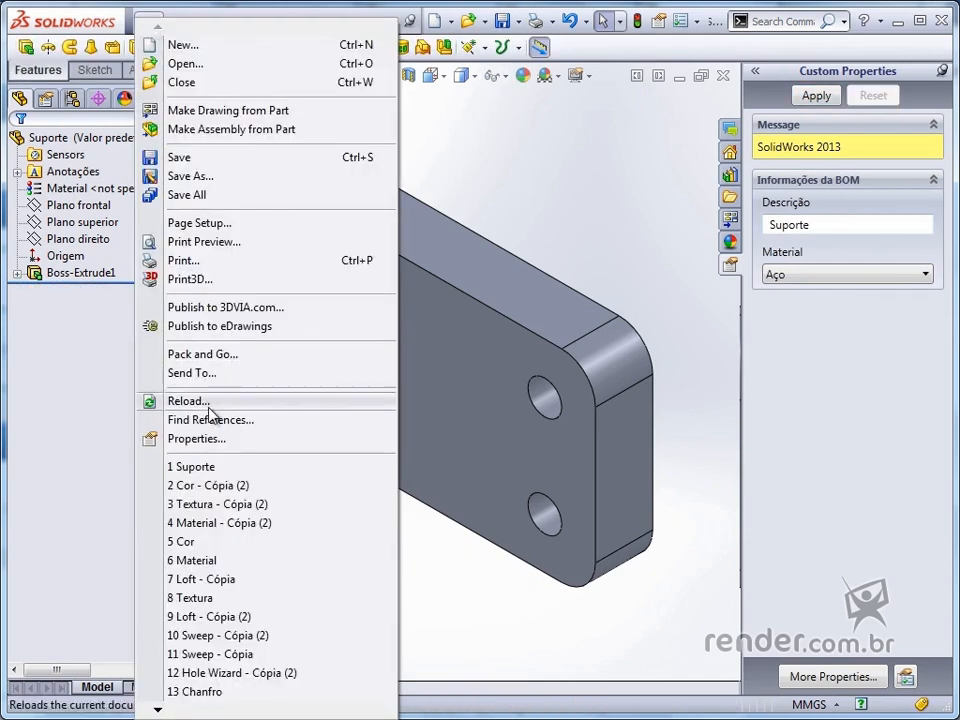
click(197, 438)
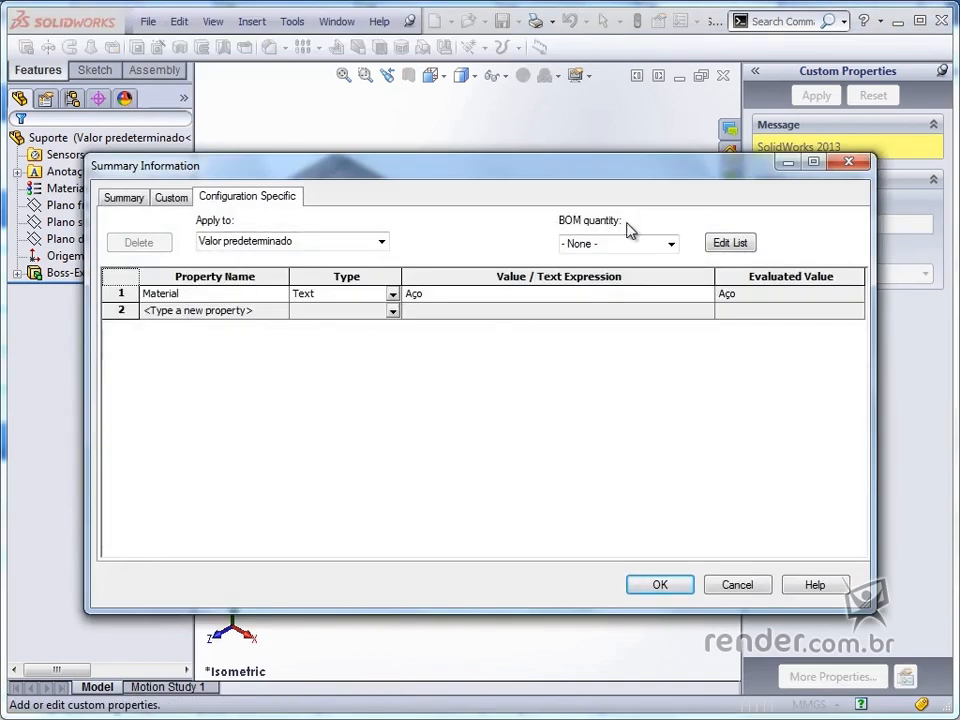
click(171, 197)
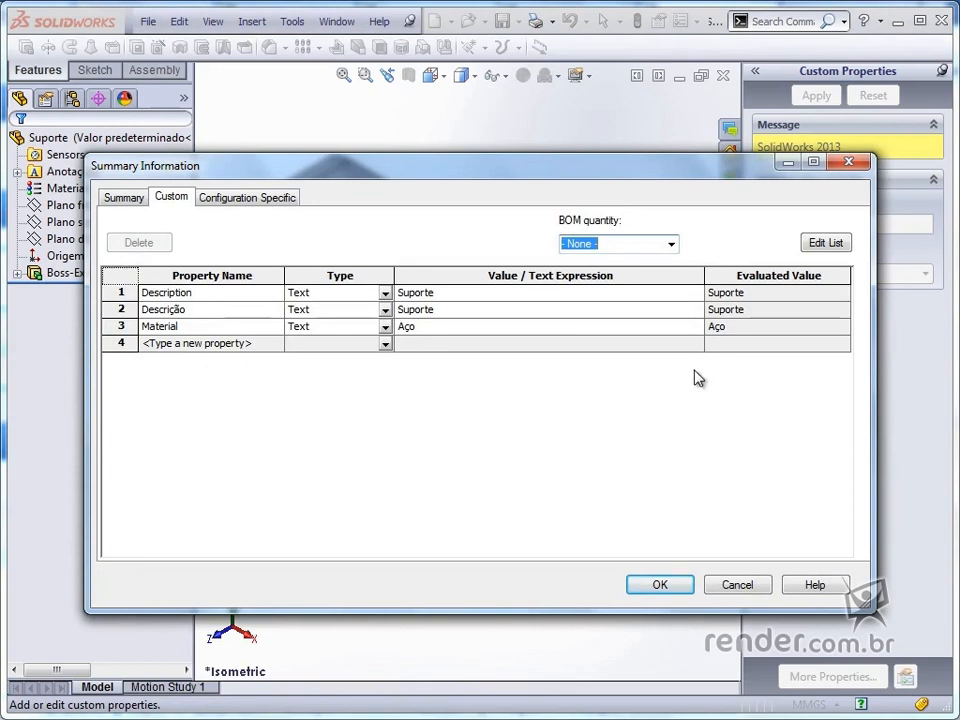
click(736, 586)
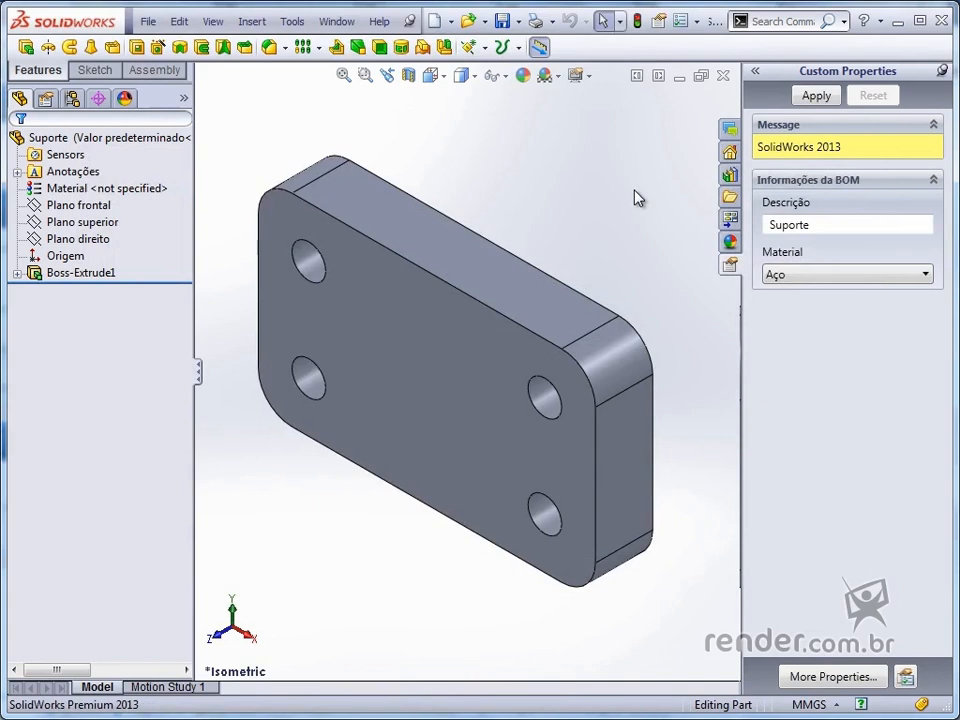